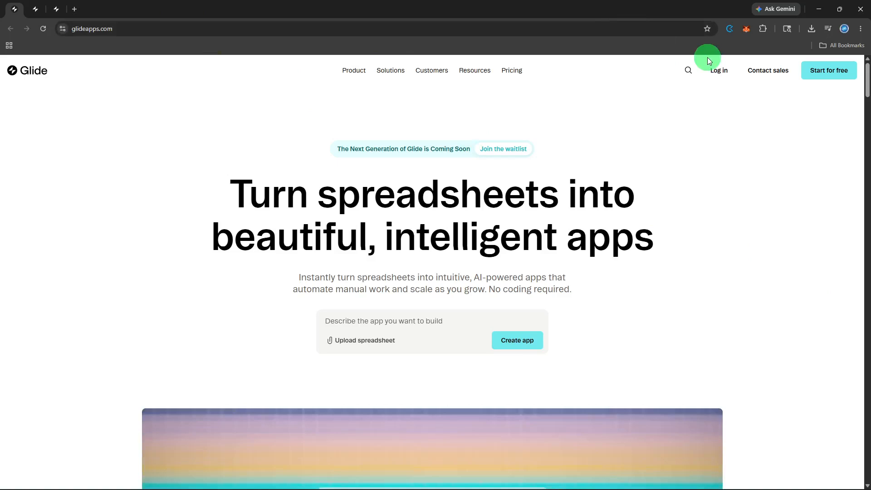
- Log in to Glide, open the Tutorial app and go to its data tables
left_click(718, 70)
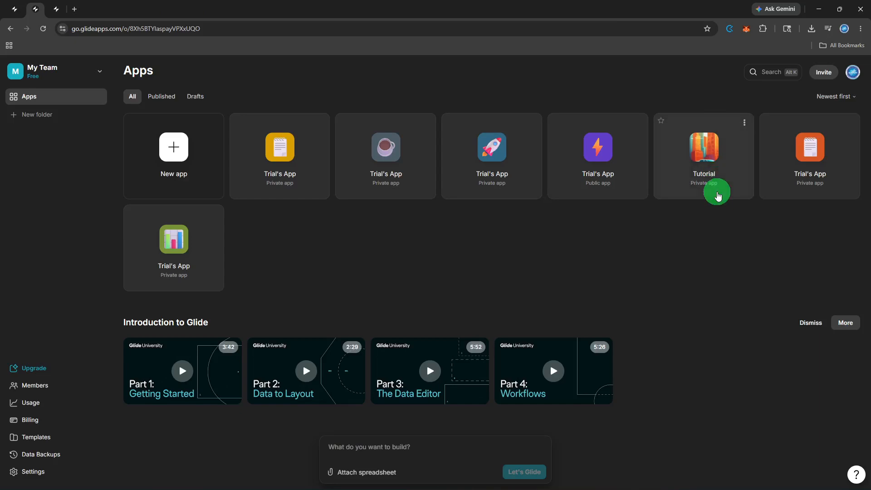
left_click(718, 195)
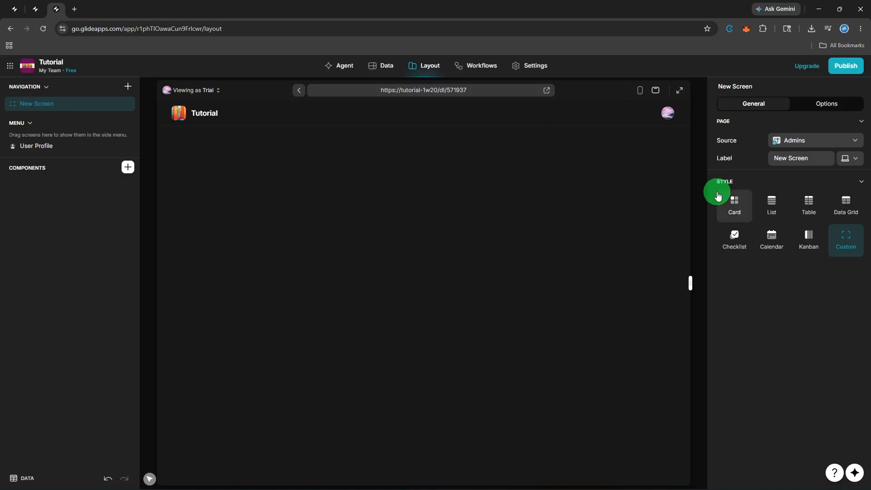
left_click(396, 66)
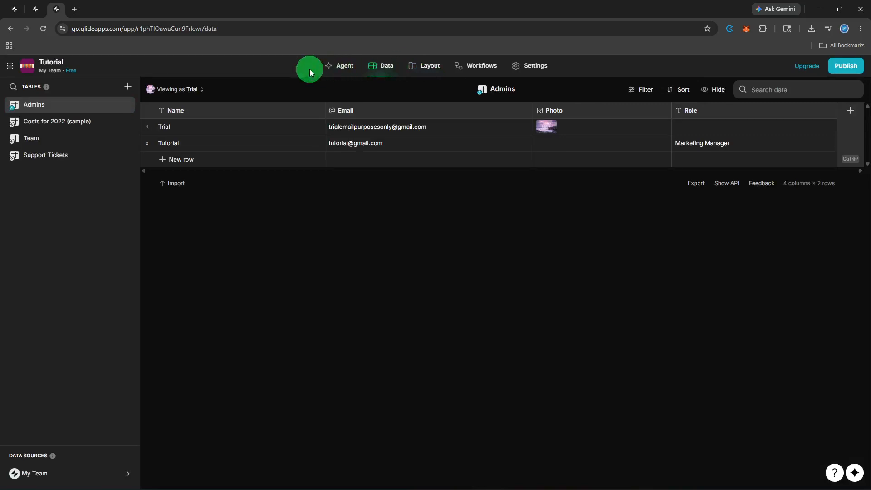
- Create a blank table in the app's data and name it FAQ
left_click(127, 89)
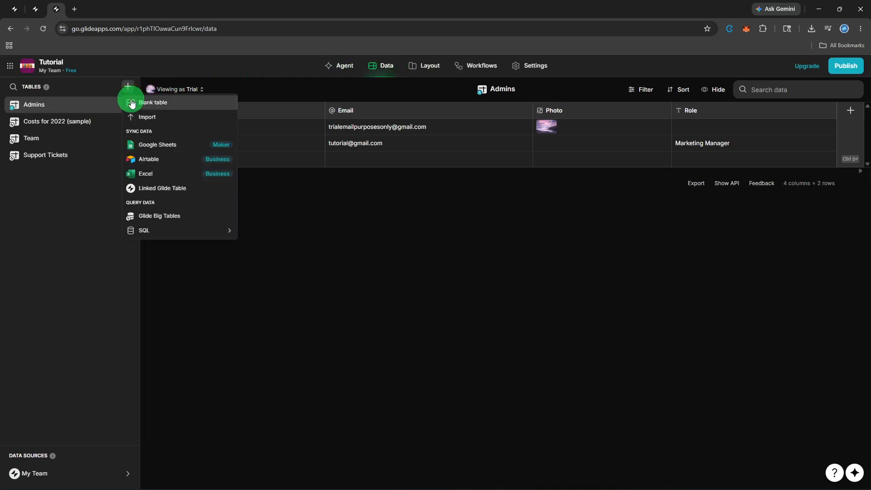
left_click(131, 102)
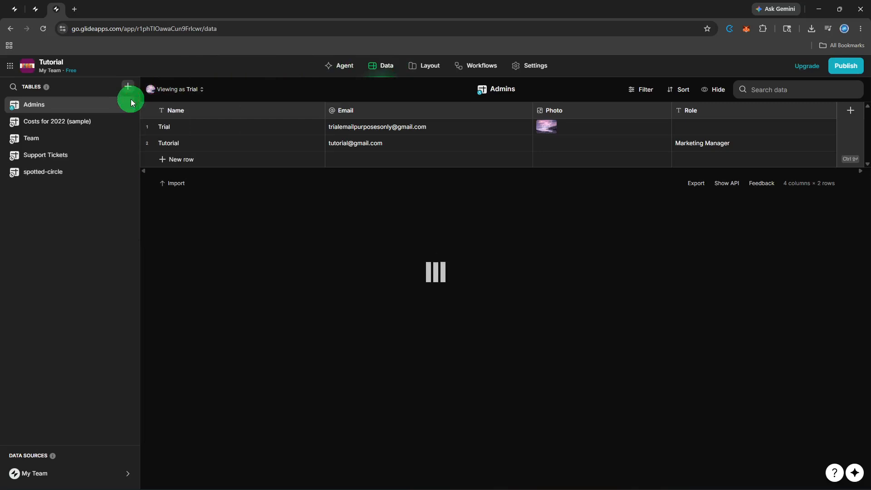
key("BackSpace")
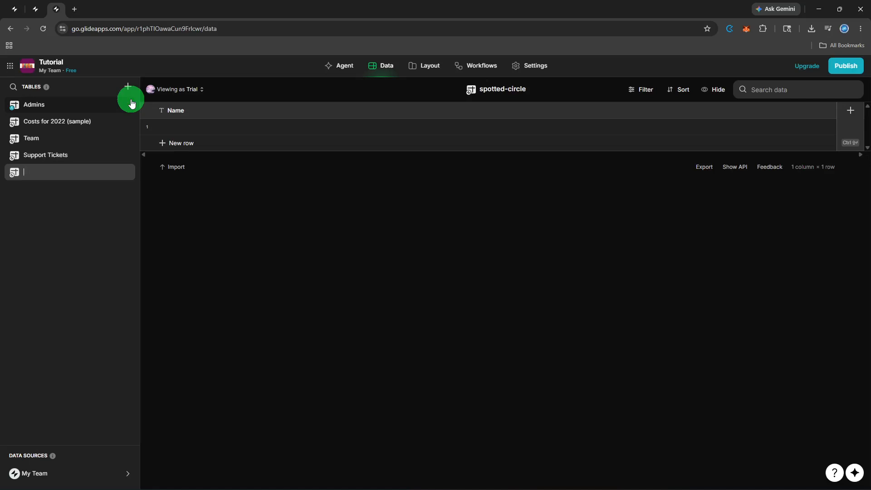
type("FAQ")
- Rename the FAQ table's Name column to Question, keeping the Text type
left_click(189, 118)
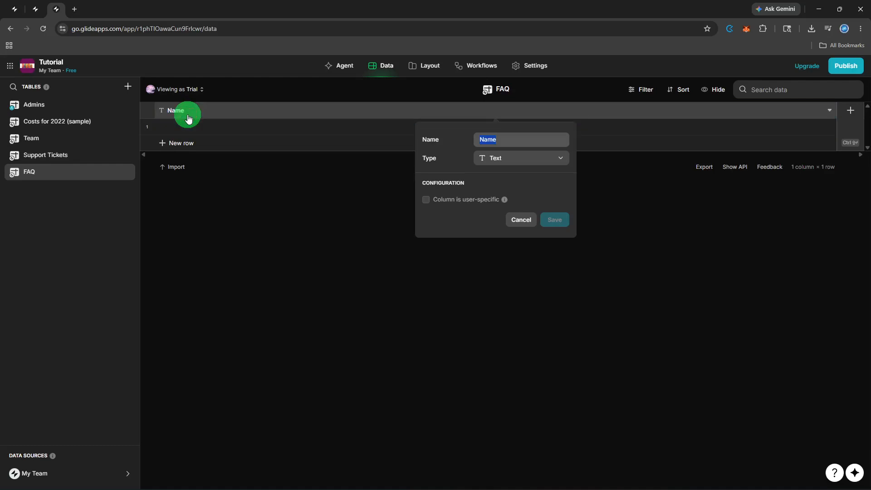
key("BackSpace")
type("Question")
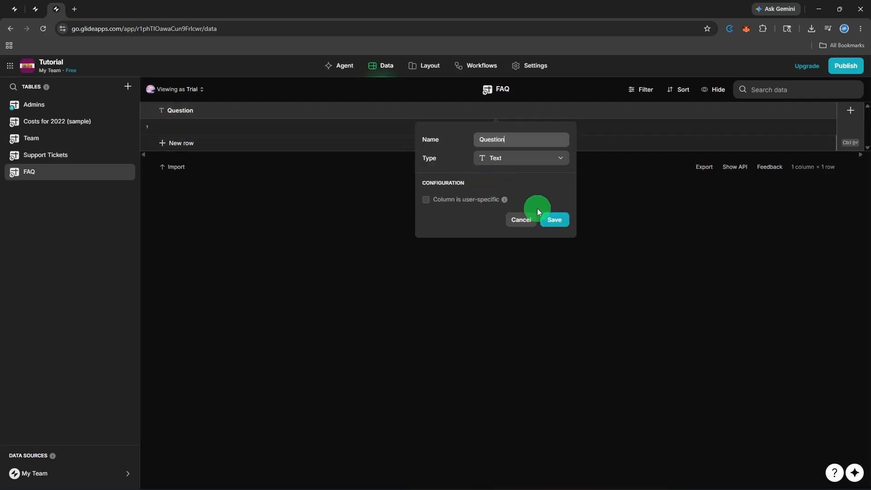
left_click(559, 221)
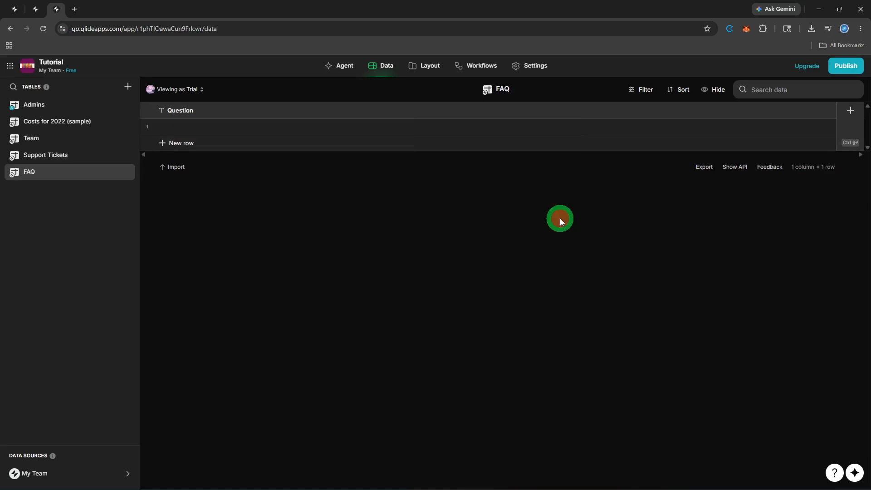
- Add a Text column named Answer to the FAQ table
left_click(848, 114)
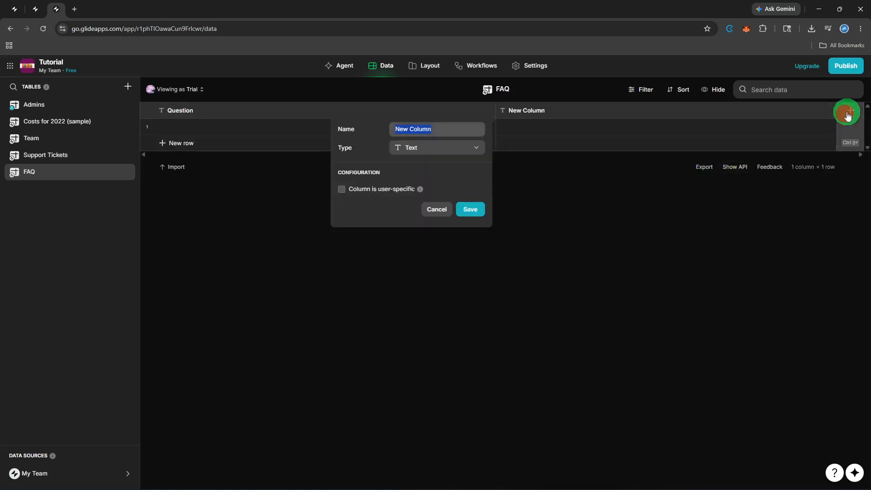
key("BackSpace")
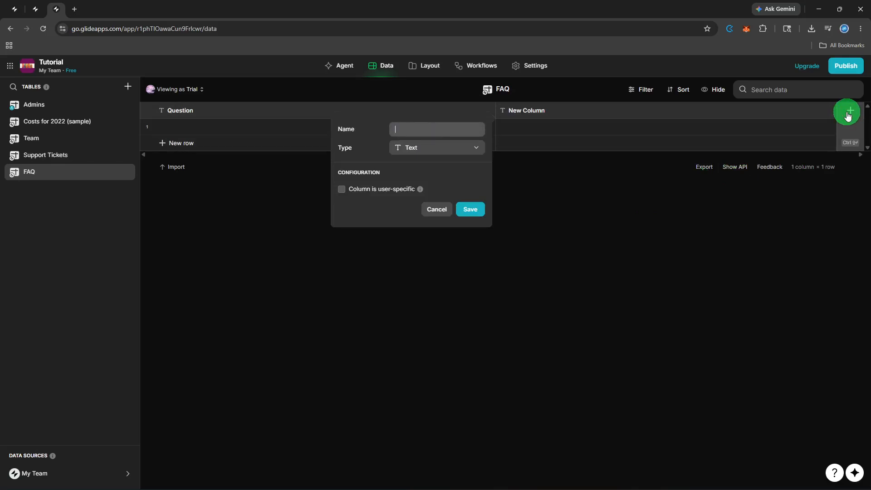
type("Answer")
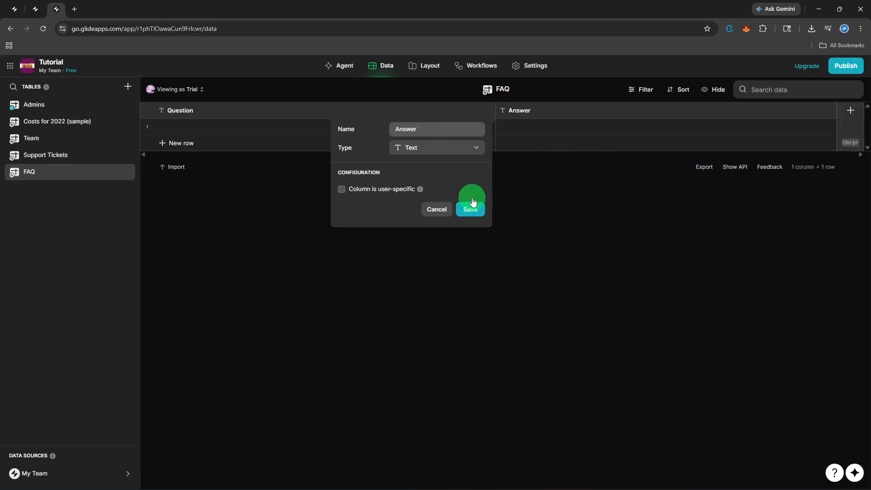
left_click(459, 213)
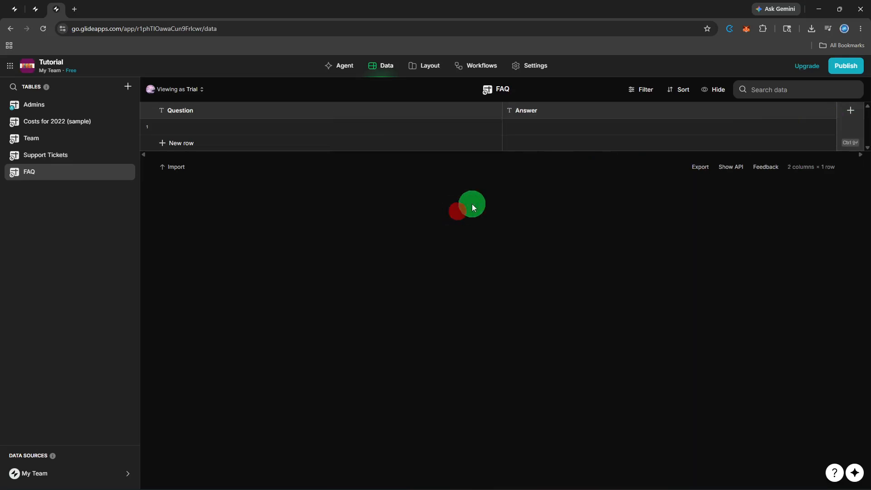
- Add a Text column named Category to the FAQ table
left_click(859, 120)
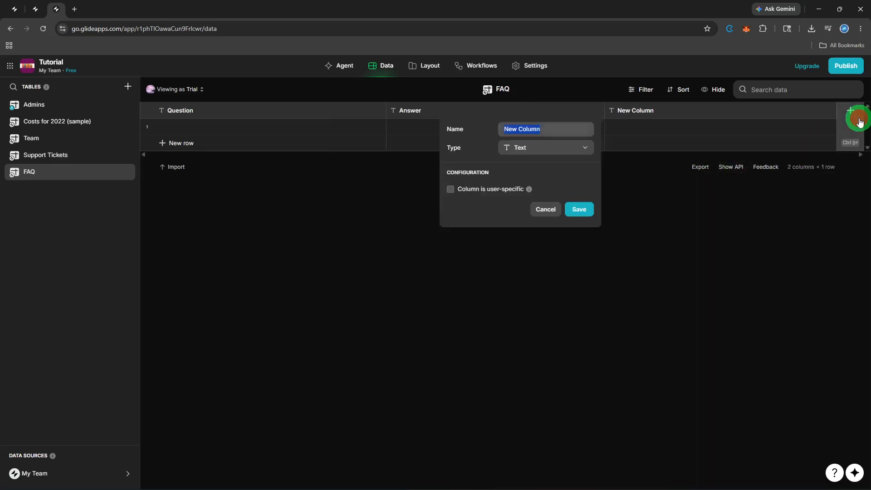
key("BackSpace")
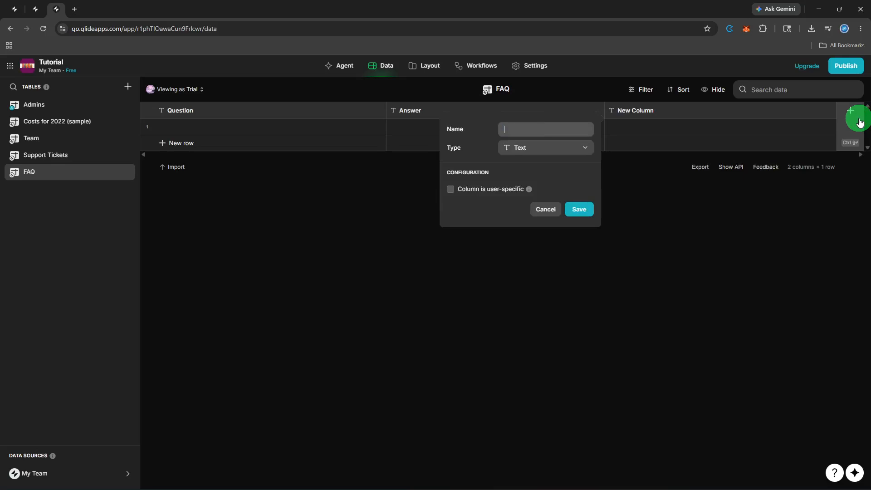
type("Category")
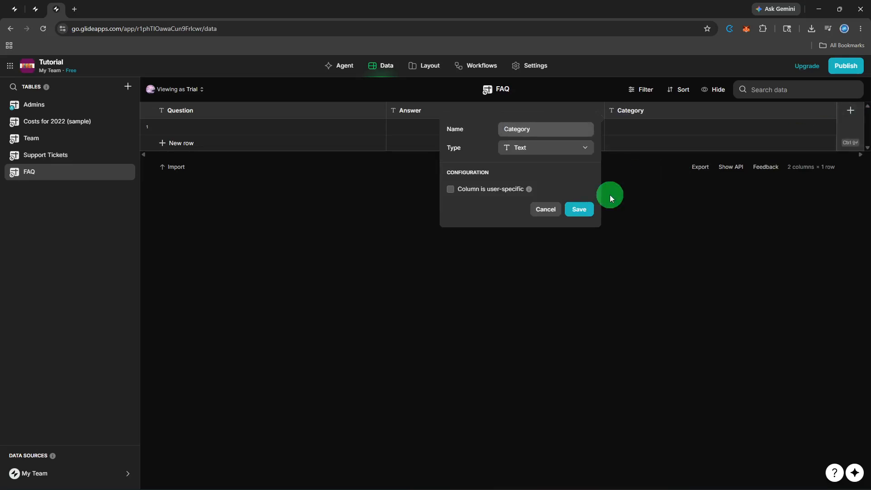
left_click(568, 211)
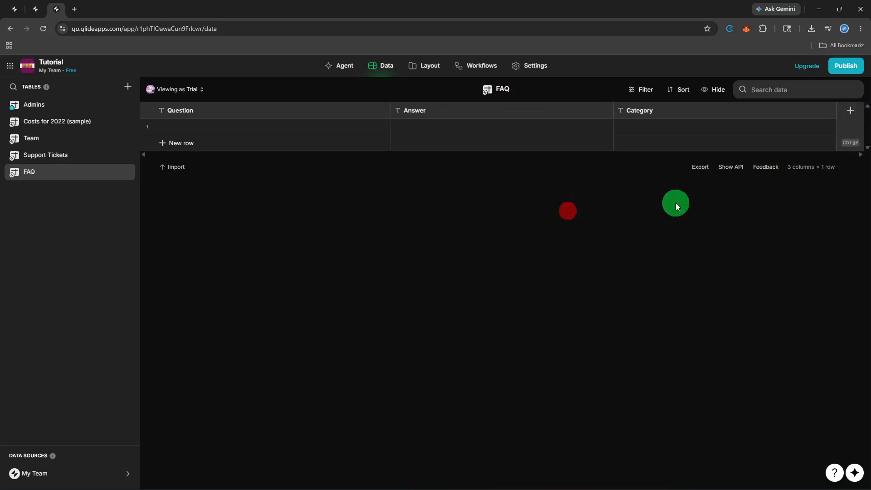
- Add a Text column named Tags to the FAQ table
left_click(857, 131)
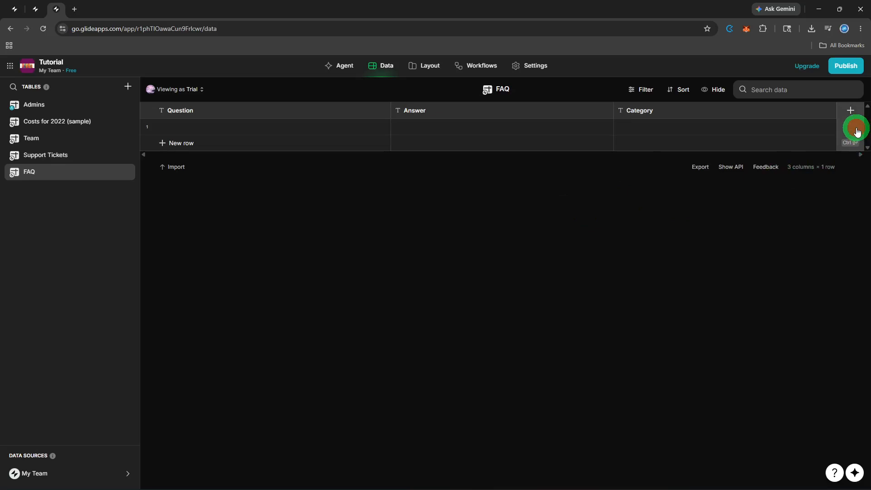
key("BackSpace")
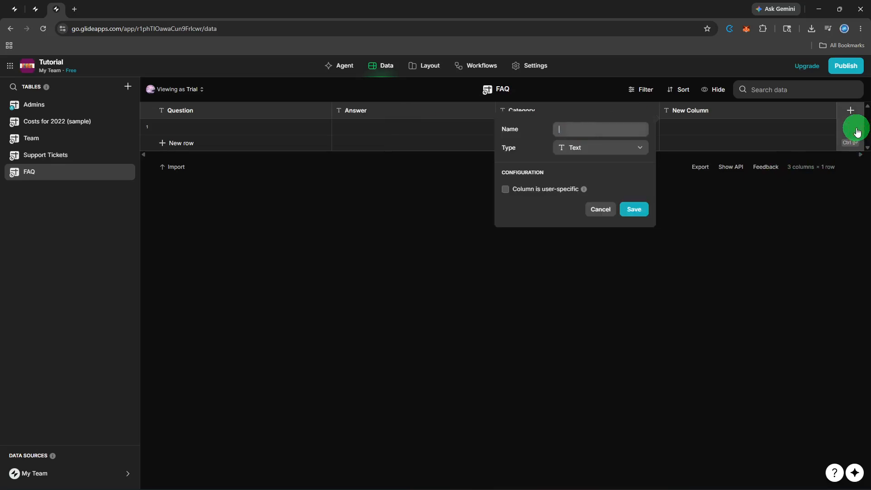
type("Tags")
left_click(644, 209)
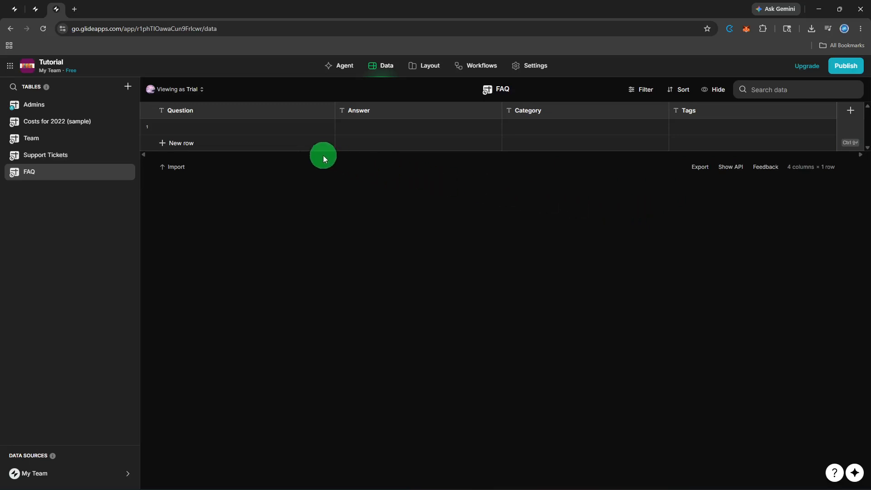
- Add a second row, and fill the first row with the question "How to pay?" and the answer "Through Bank Transfers"
left_click(309, 143)
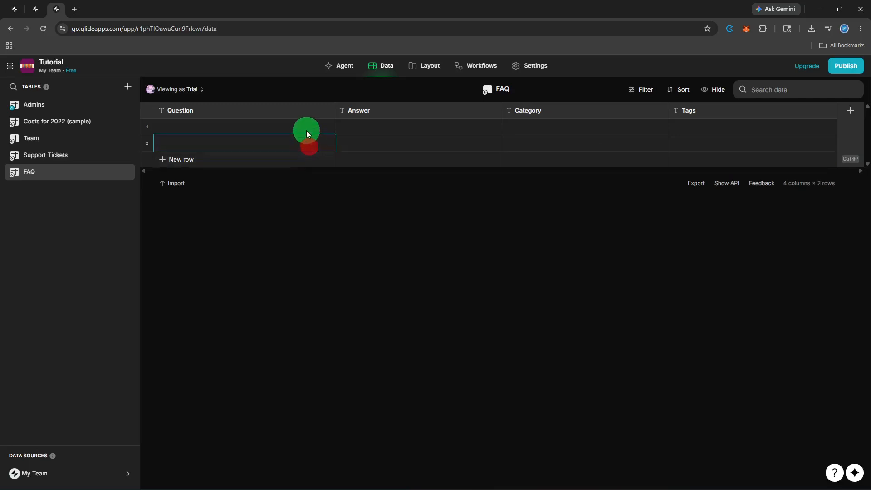
left_click(306, 129)
left_click(306, 129)
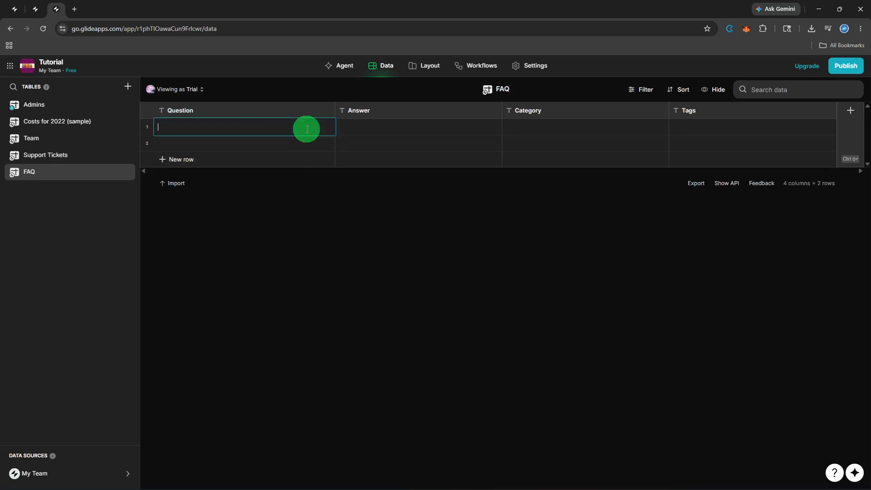
type("How to pay?")
left_click(375, 125)
left_click(375, 126)
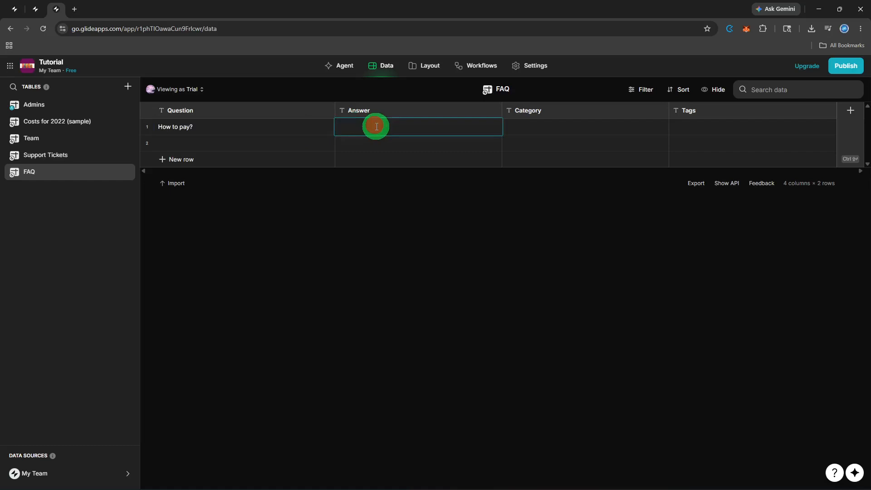
type("Through Bank Transfers")
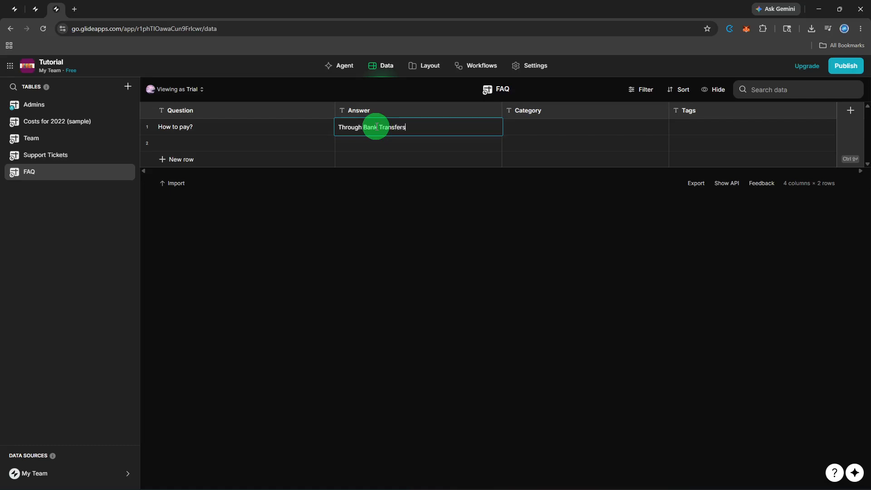
- Set the first FAQ row's category to Billing and its tag to Method
left_click(551, 128)
left_click(551, 127)
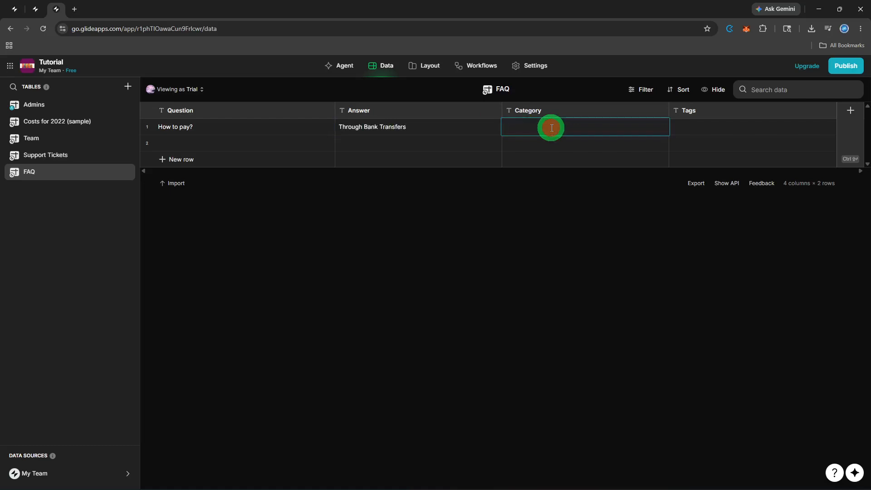
type("Billing")
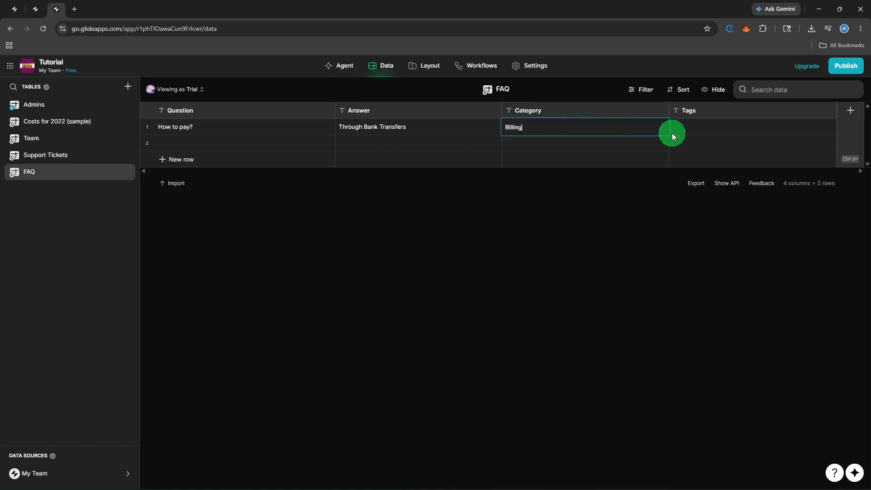
left_click(690, 131)
left_click(691, 130)
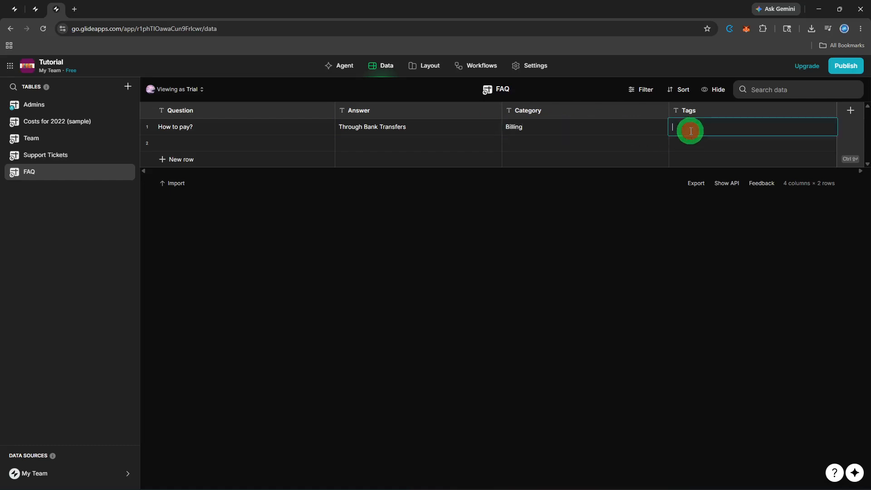
type("Method")
left_click(309, 143)
left_click(309, 143)
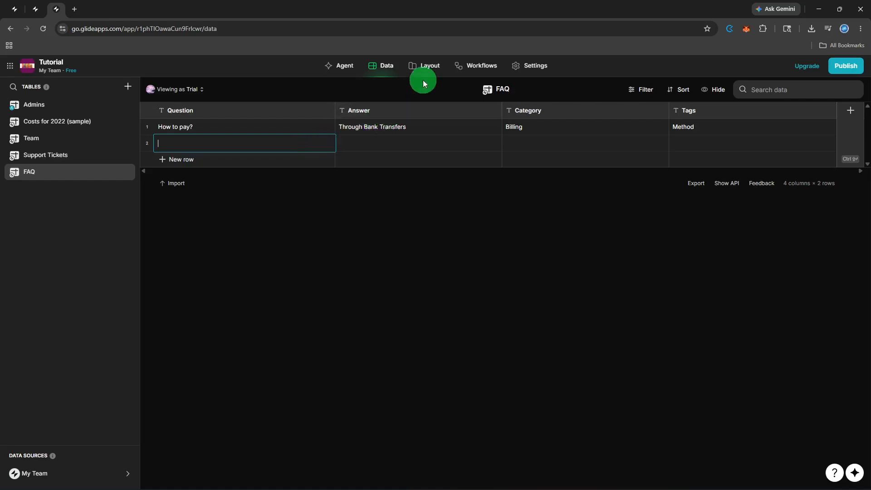
- Go to the app's layout and add a navigation screen based on the FAQ table's data
left_click(428, 69)
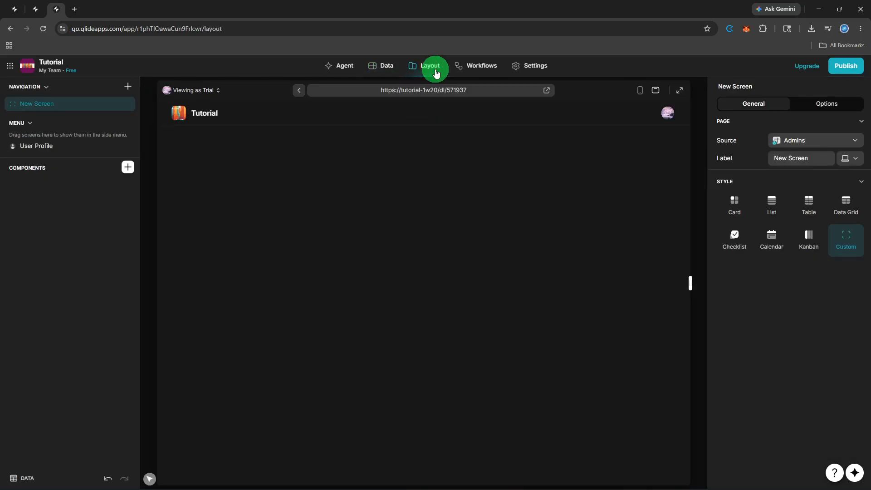
left_click(126, 91)
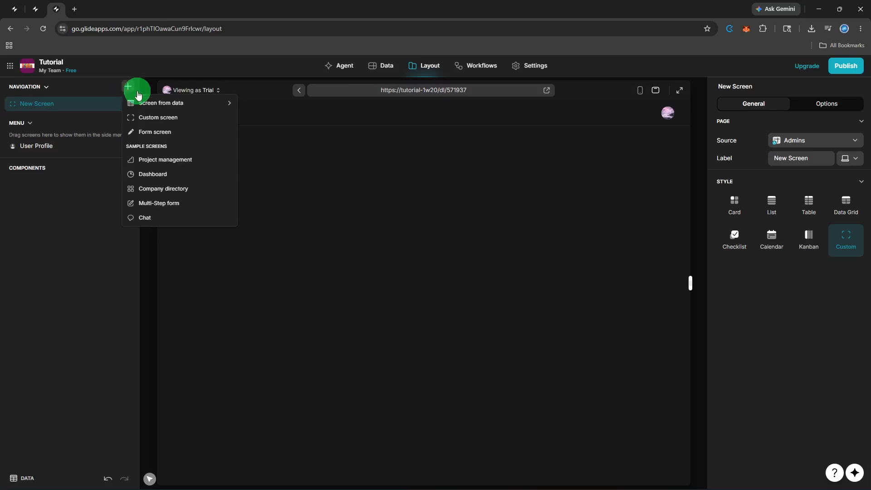
mouse_move(154, 99)
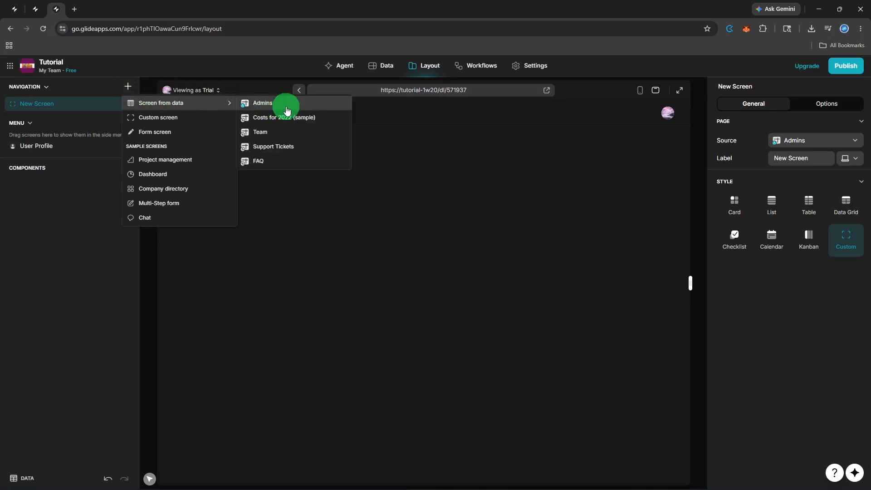
left_click(301, 159)
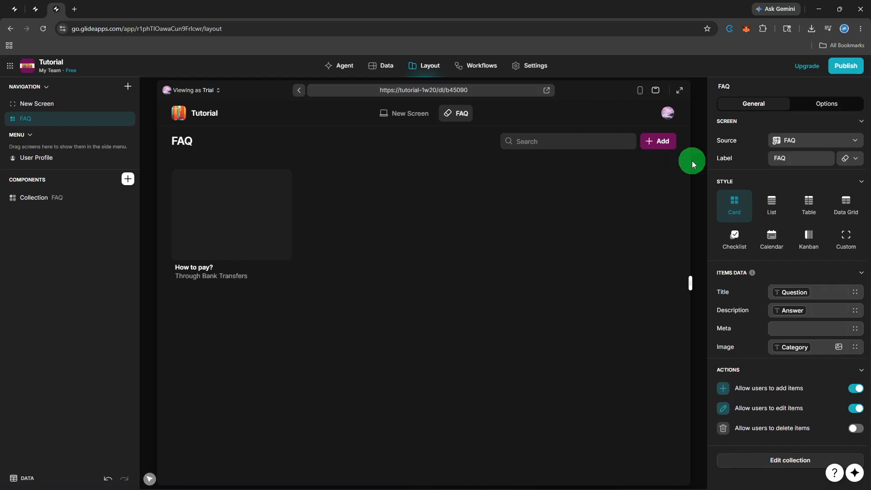
- Try the List and Table styles on the FAQ screen and set its style to Data Grid
left_click(770, 210)
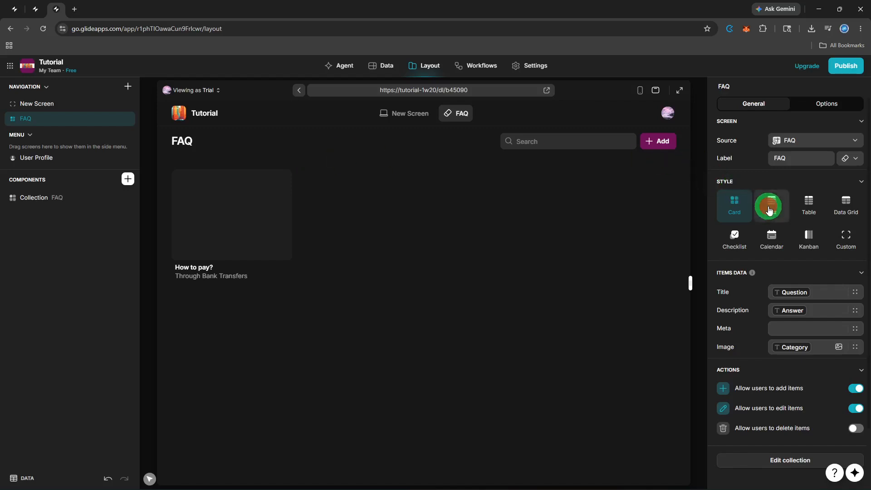
left_click(803, 209)
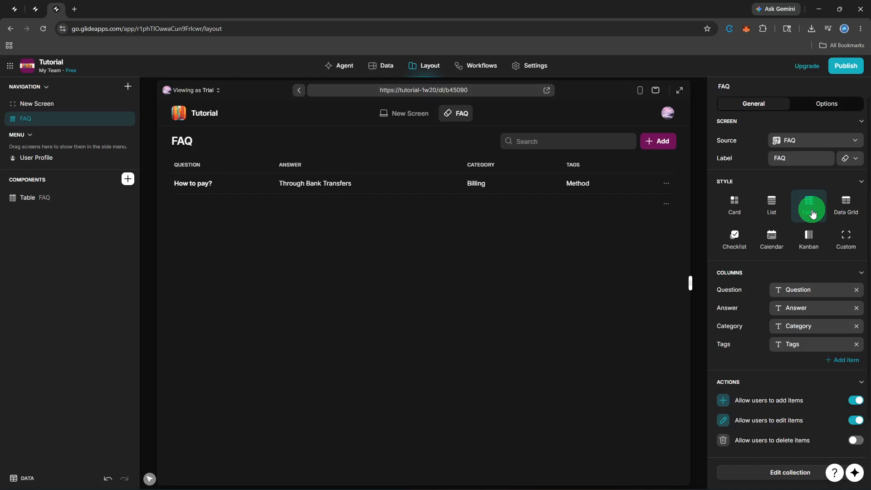
left_click(836, 210)
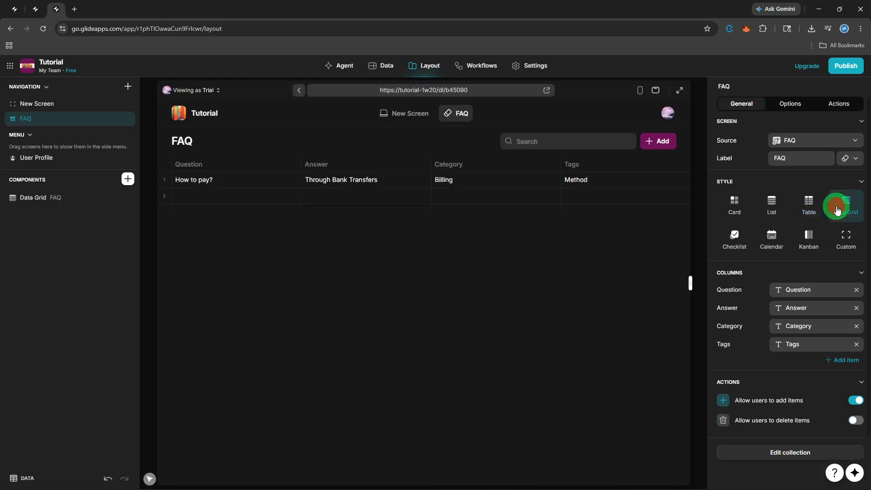
- Switch the FAQ screen's style to Table and add a Rich Text component to the screen
left_click(804, 208)
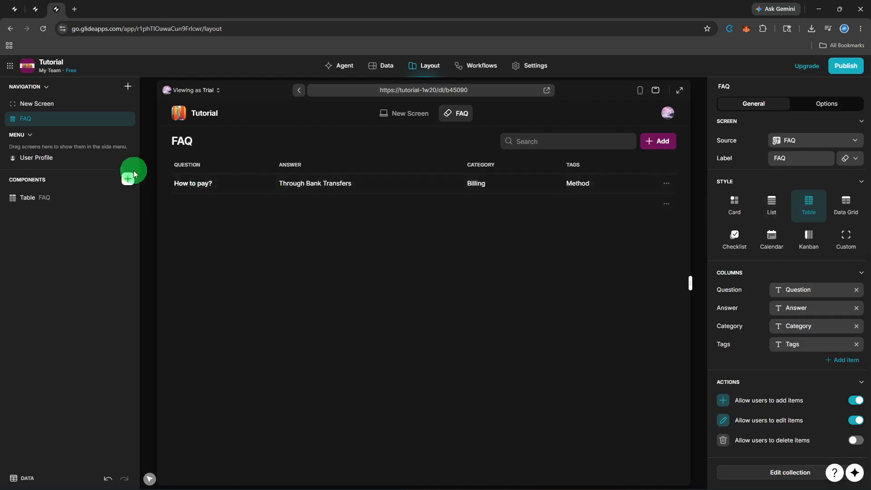
left_click(124, 181)
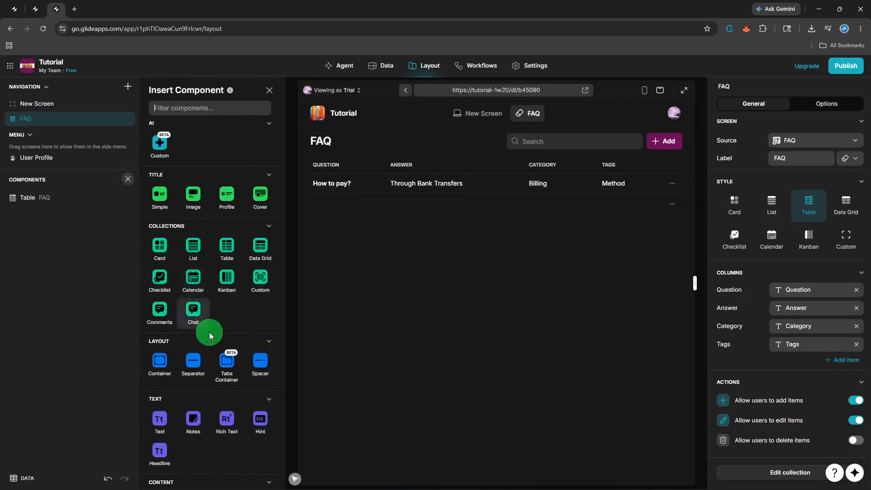
left_click(225, 421)
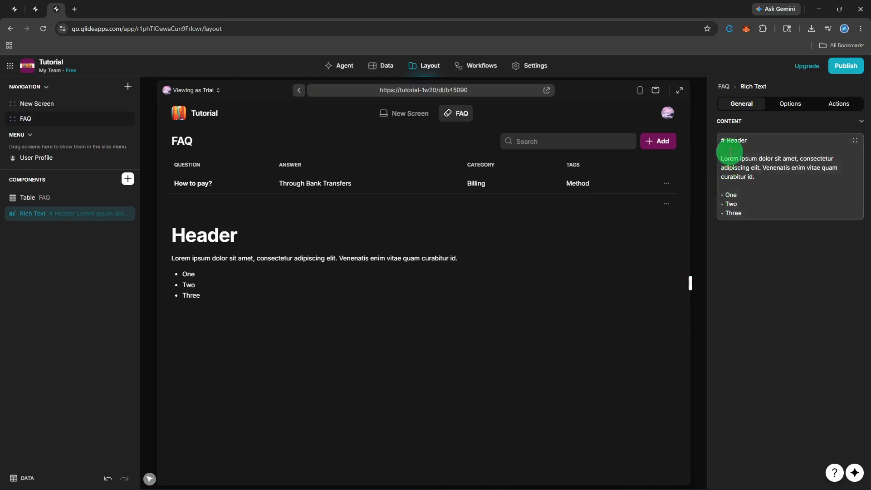
- Replace the Rich Text placeholder content with the heading "# FAQs" and, after a blank line, the text "Search Tags for more info"
left_click_drag(725, 141, 754, 221)
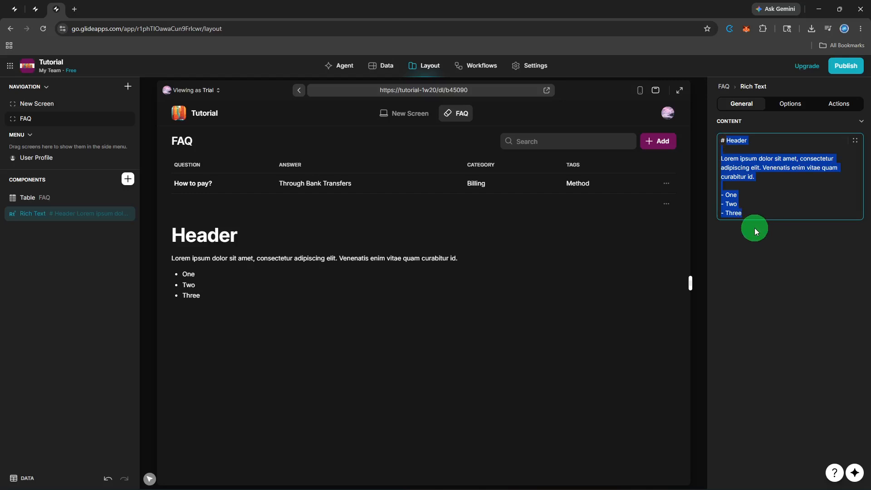
key("BackSpace")
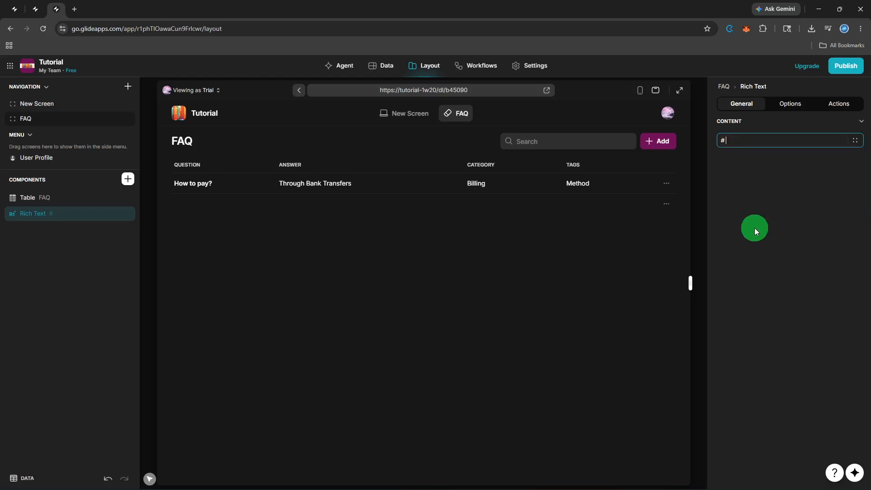
type("FAQs")
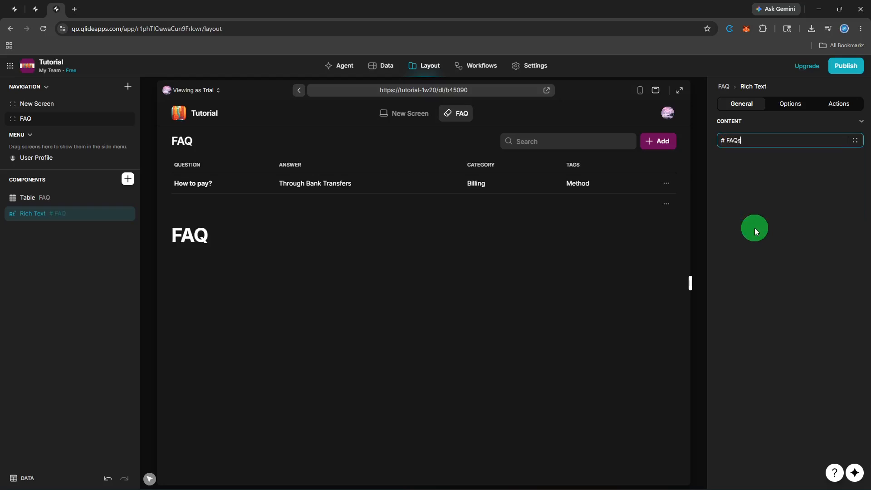
key("Return")
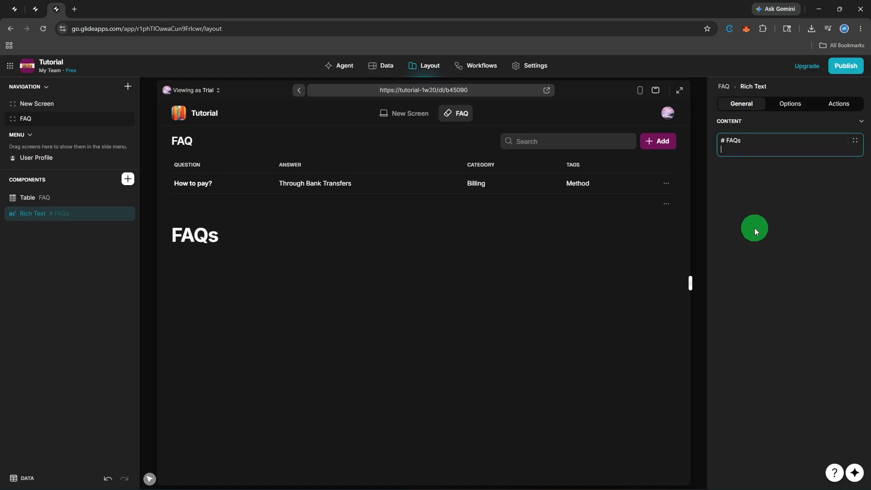
key("Return")
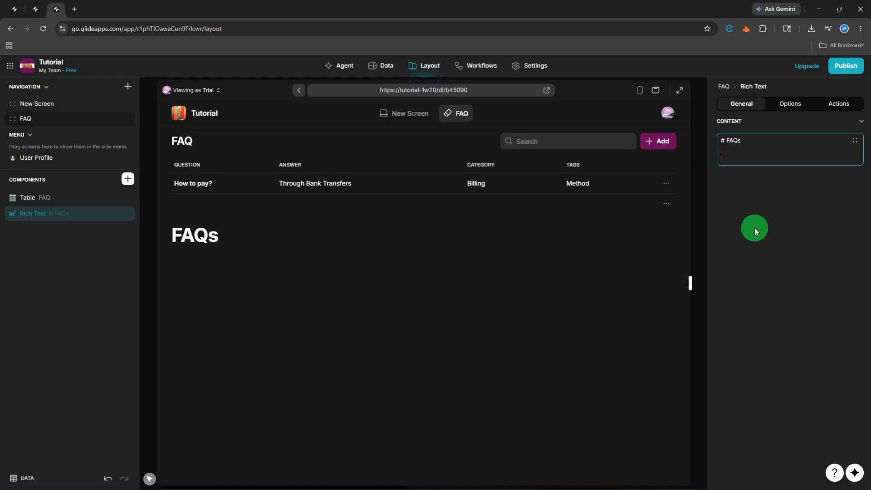
type("Search Tags")
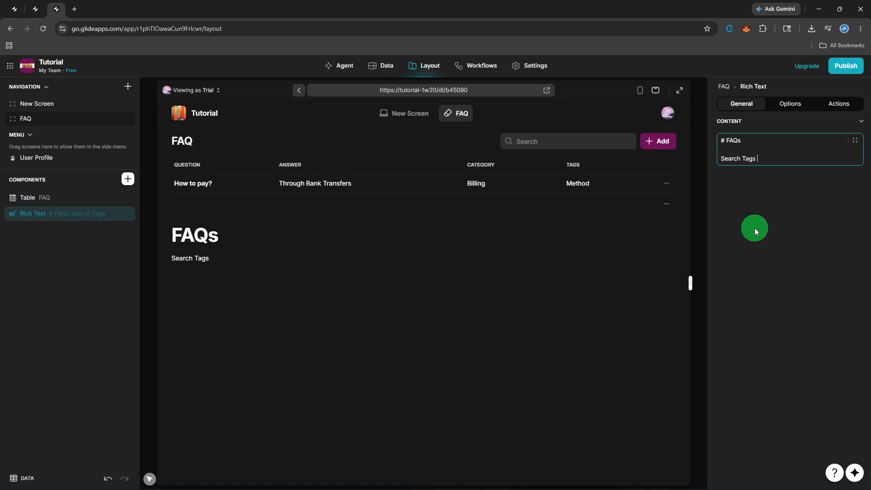
type(" for more info")
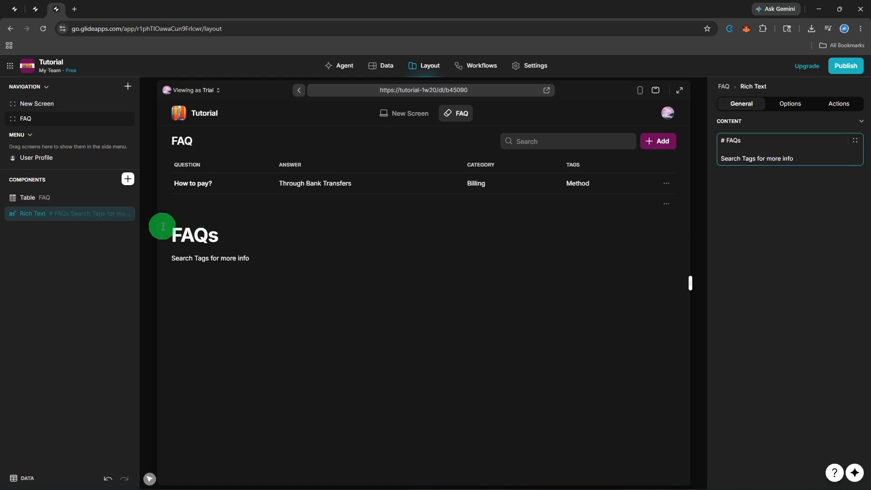
- Move the Rich Text component above the FAQ table and open the app's publishing options
left_click_drag(63, 219, 64, 200)
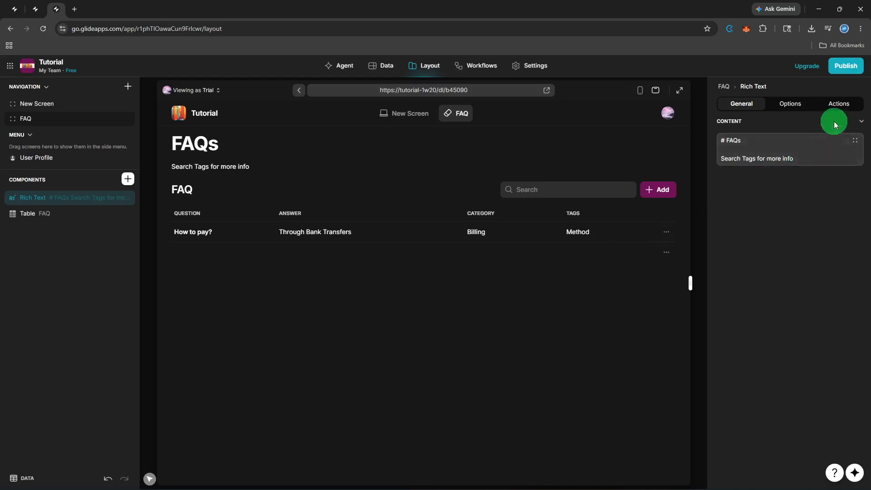
left_click(855, 76)
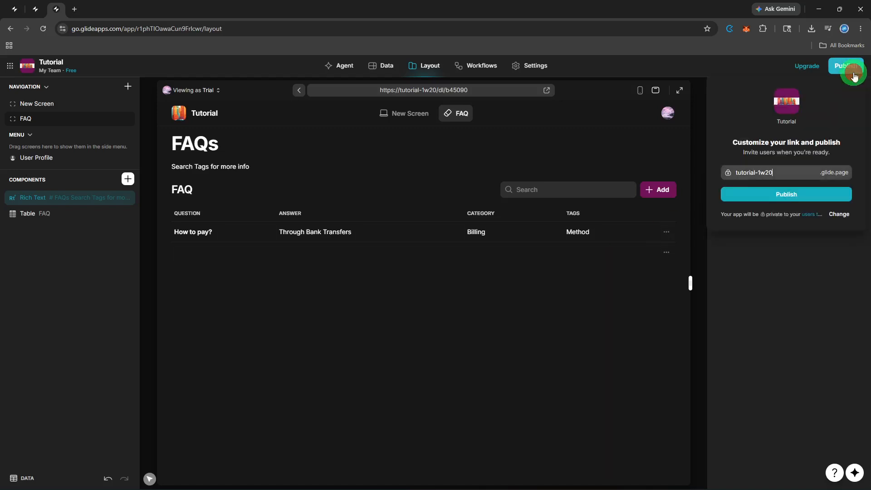